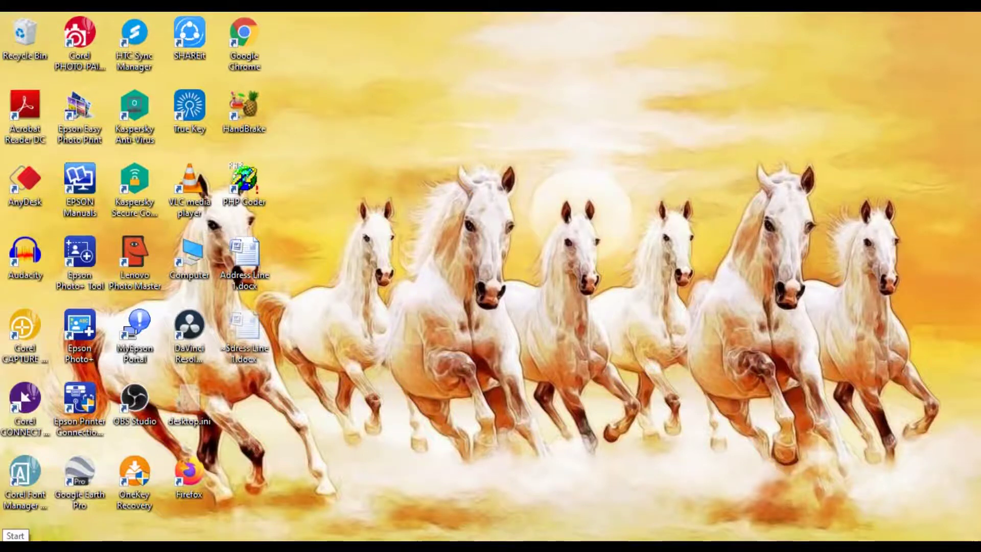
- Launch Microsoft Office Word 2007 from the Start menu's Microsoft Office folder
click(30, 539)
scroll(85, 483, down, 5)
scroll(85, 483, down, 5)
scroll(85, 484, down, 5)
scroll(84, 482, down, 3)
scroll(85, 483, down, 2)
scroll(85, 483, down, 4)
scroll(85, 483, down, 5)
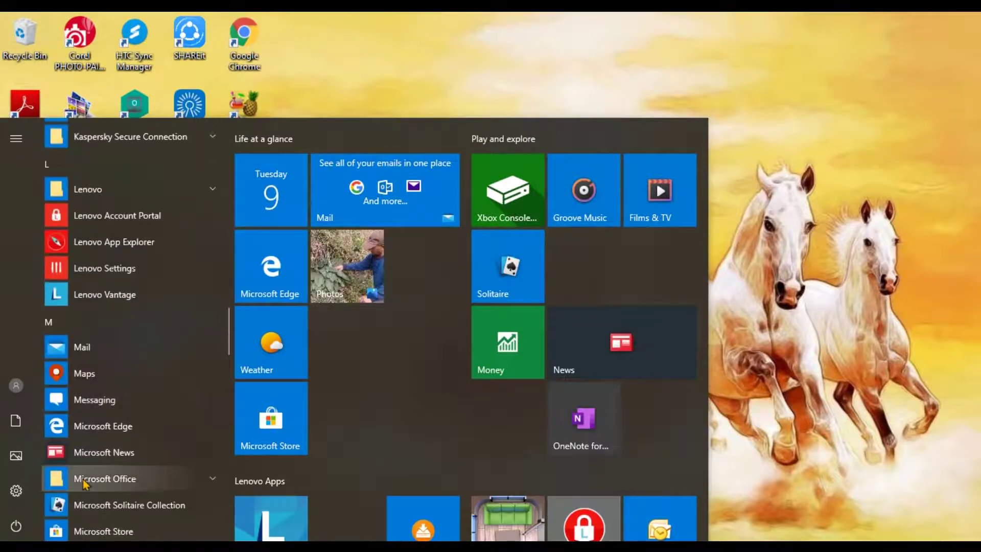
click(84, 480)
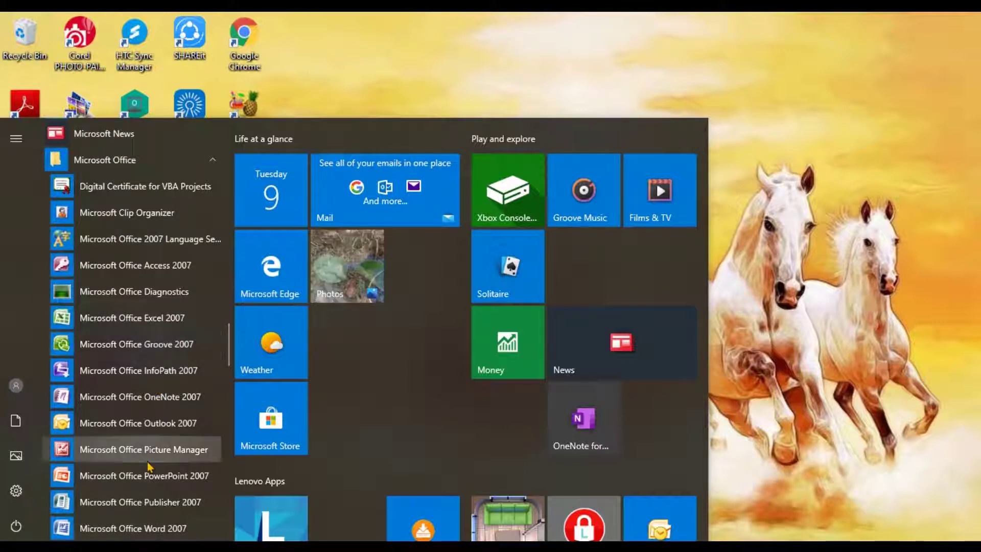
click(148, 532)
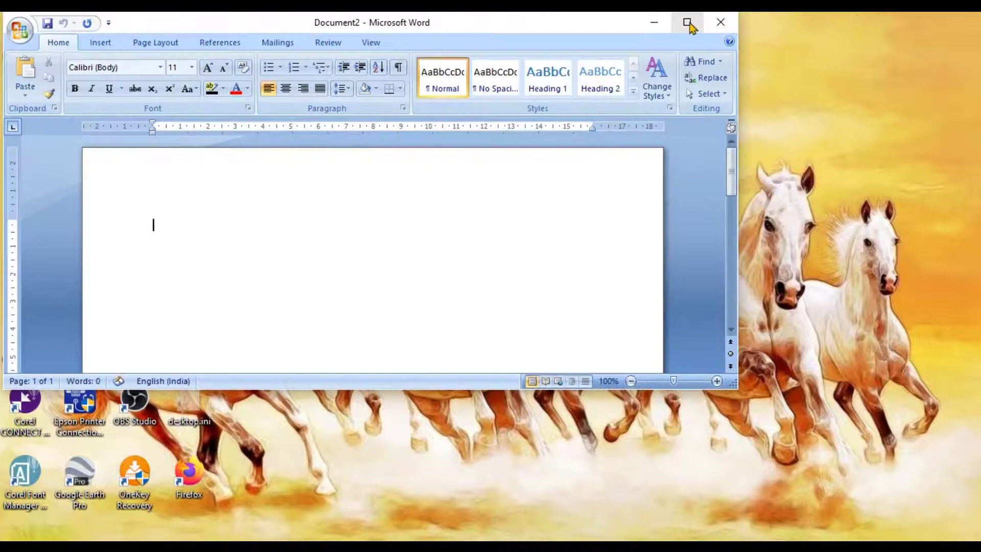
- Maximize Word and type 'Address Line 1', 'Address Line 2', 'Address Line 2' and 'Postcode' on separate lines
click(687, 22)
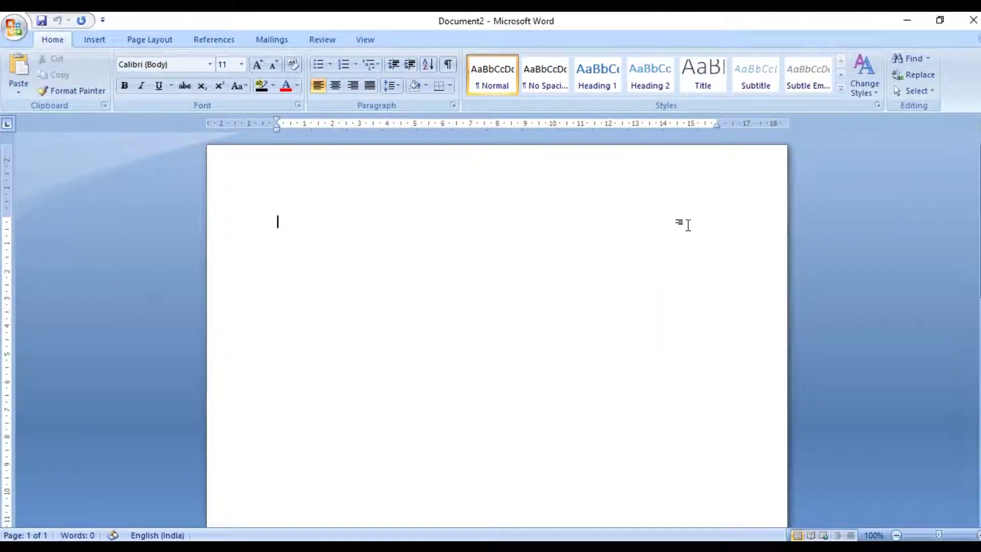
text(Address)
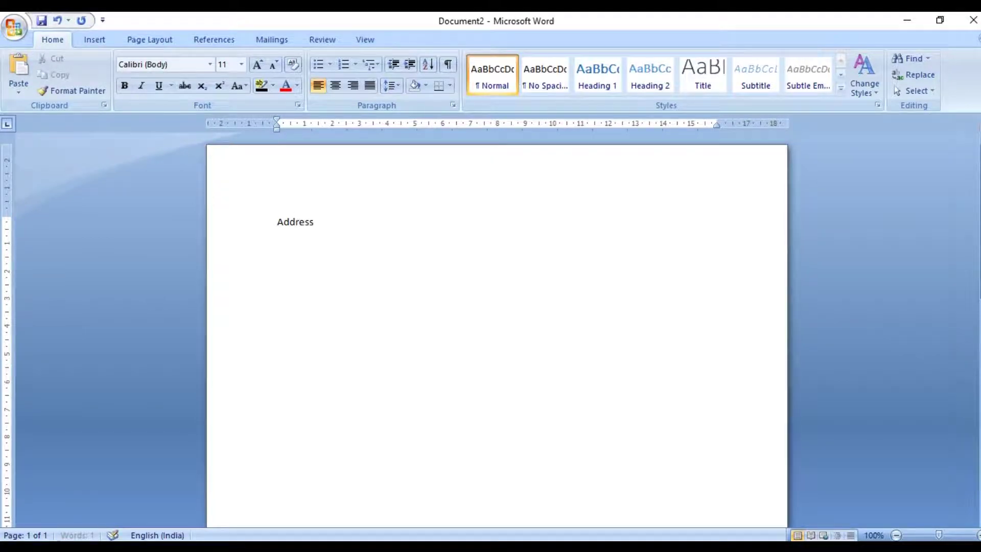
text( Line 1)
key(Return)
text(ddress)
text( Line 2)
key(Return)
text(Address Lin)
key(Return)
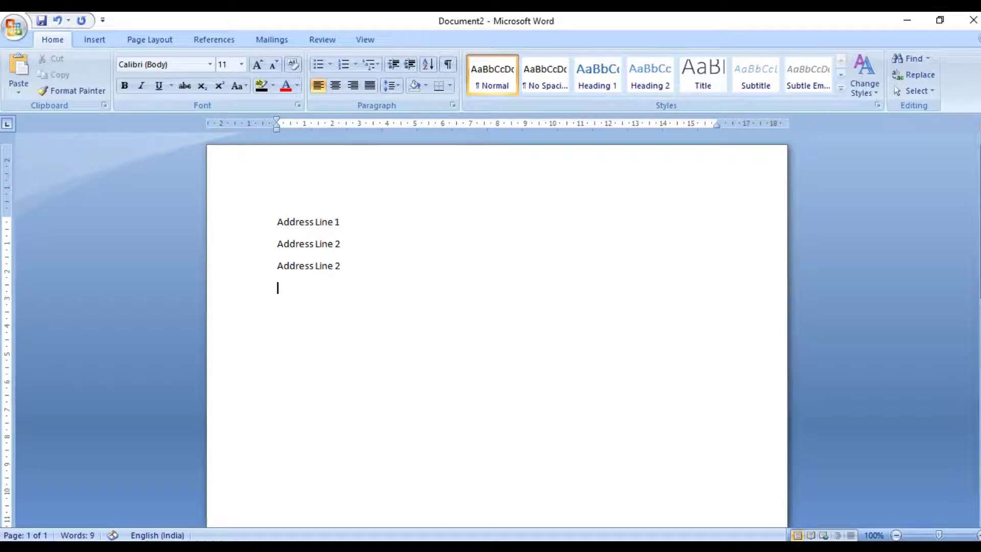
text(Po)
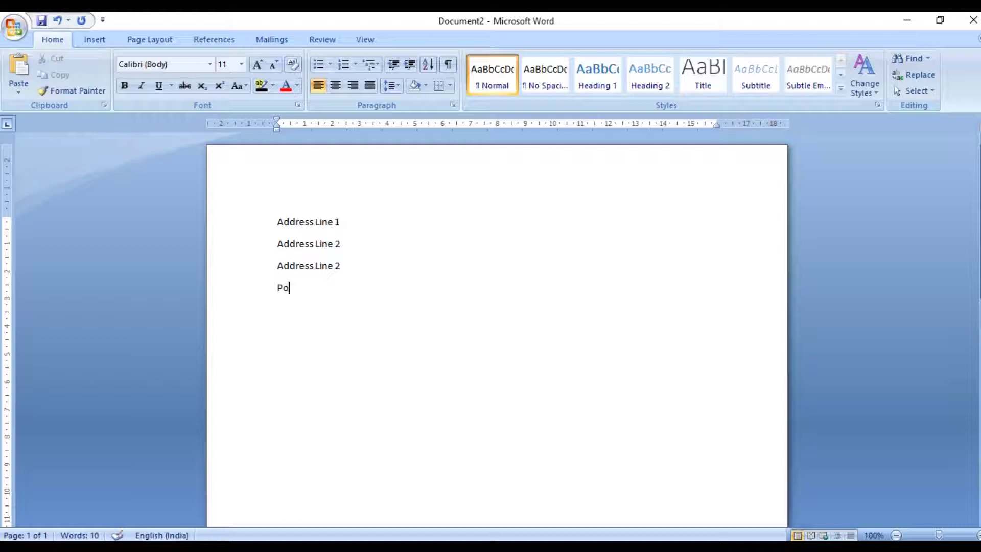
text(stcode)
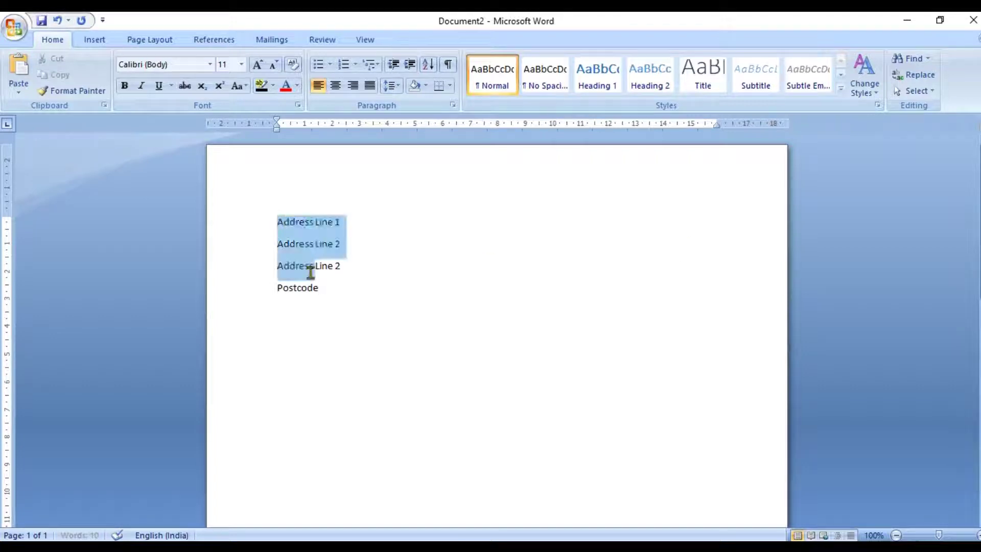
- Right-align the four address lines and add a 'Dated :xx-xx-xxxx' line below Postcode
drag(278, 219, 325, 290)
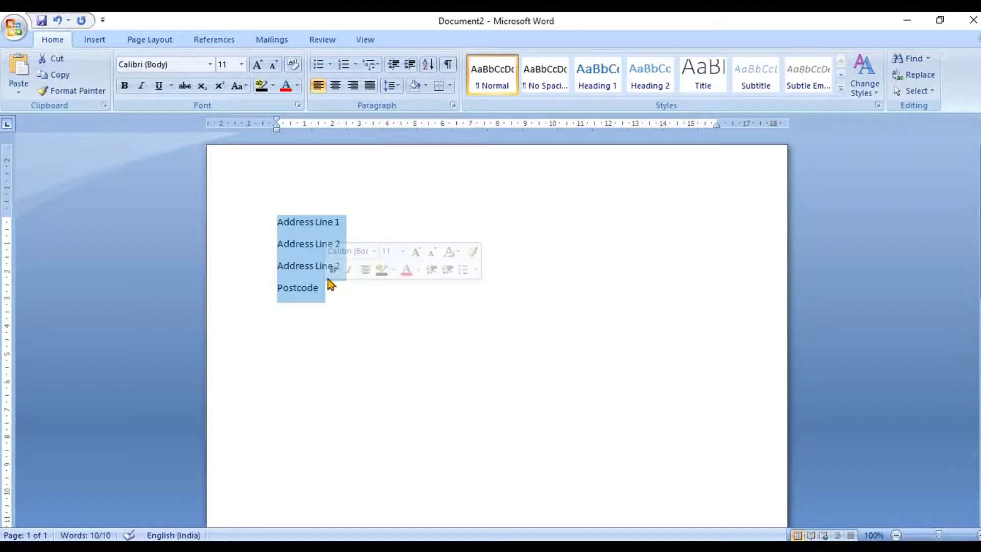
click(355, 87)
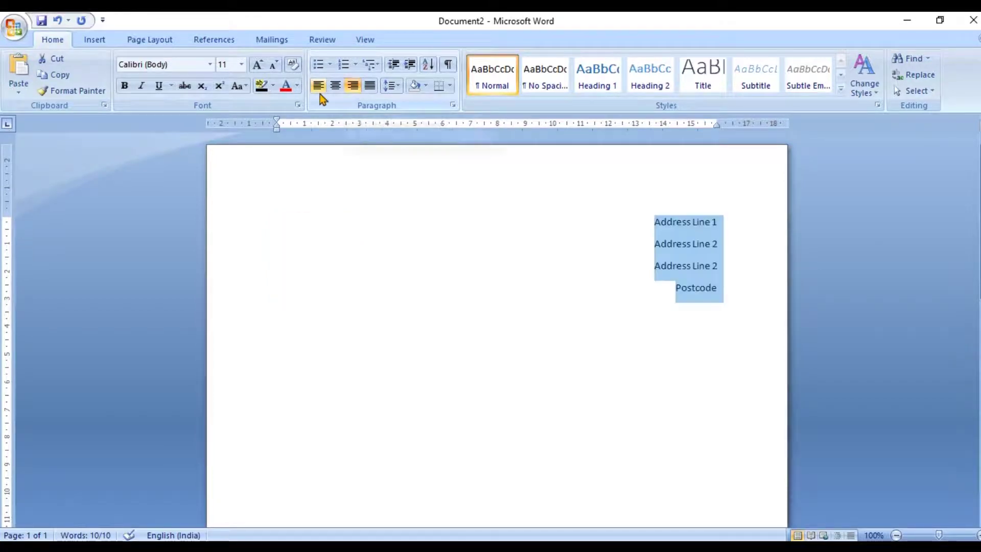
click(732, 287)
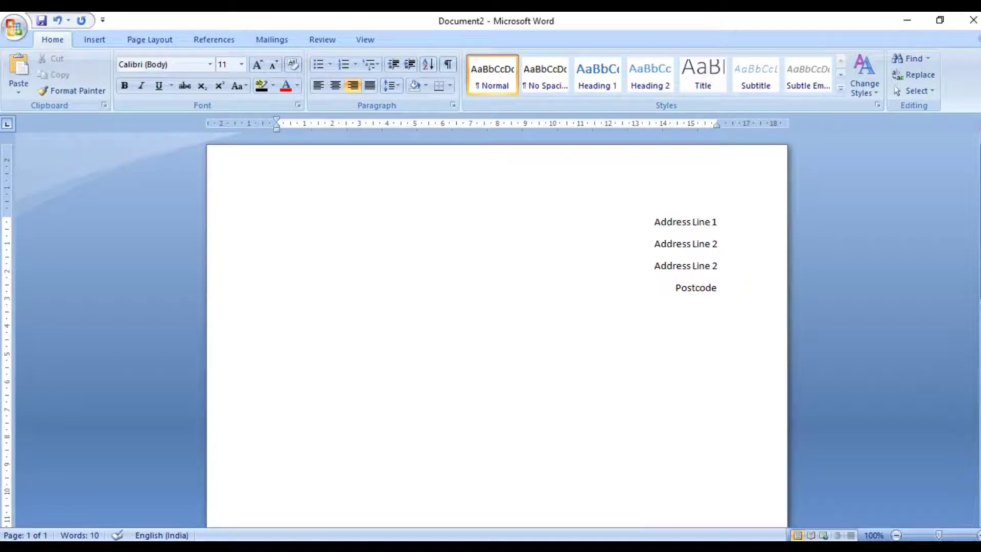
text(Dated :xx-xx-xxxx)
key(Return)
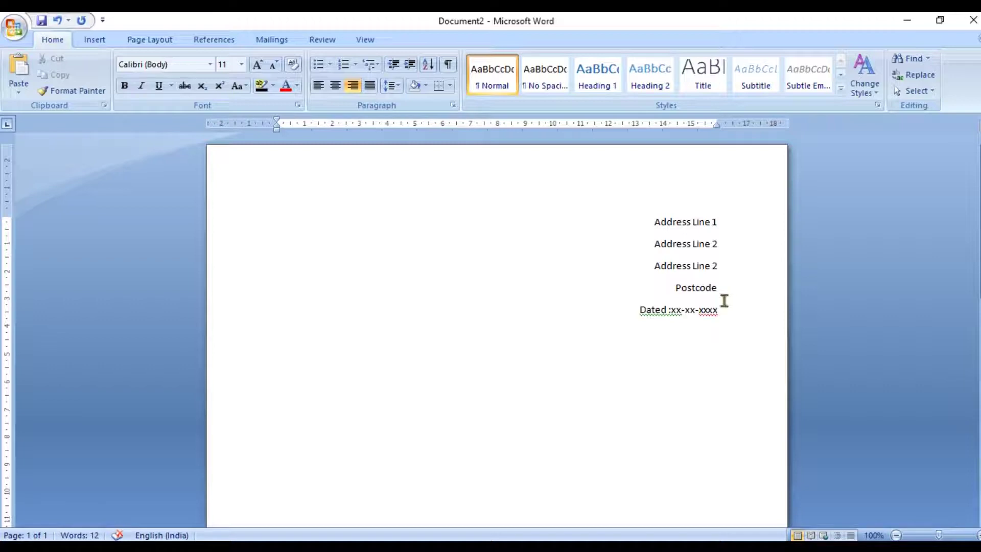
- Type 'Resignation Letter' on the next line and make it centred, bold and 18 pt
click(319, 86)
text(Resignation Letter)
key(shift+Home)
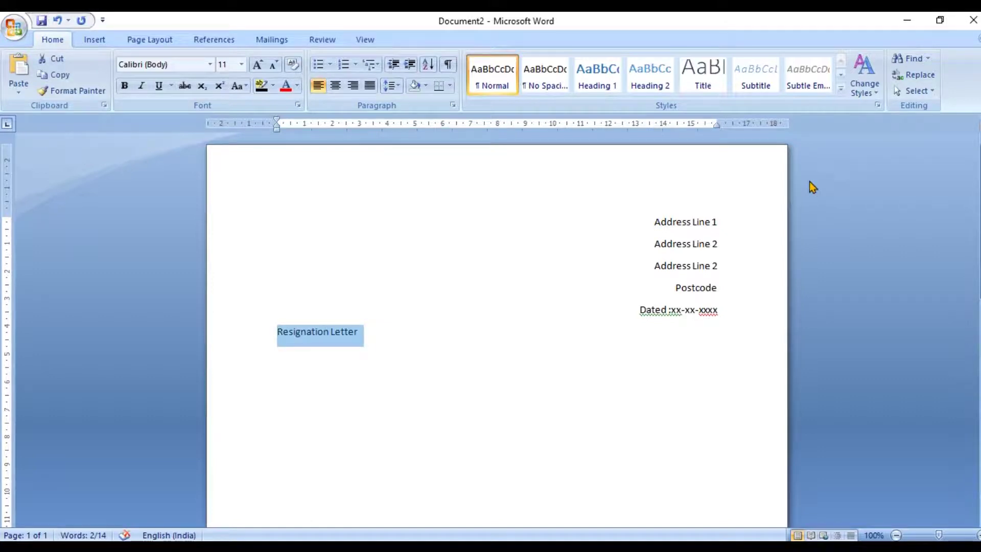
click(338, 91)
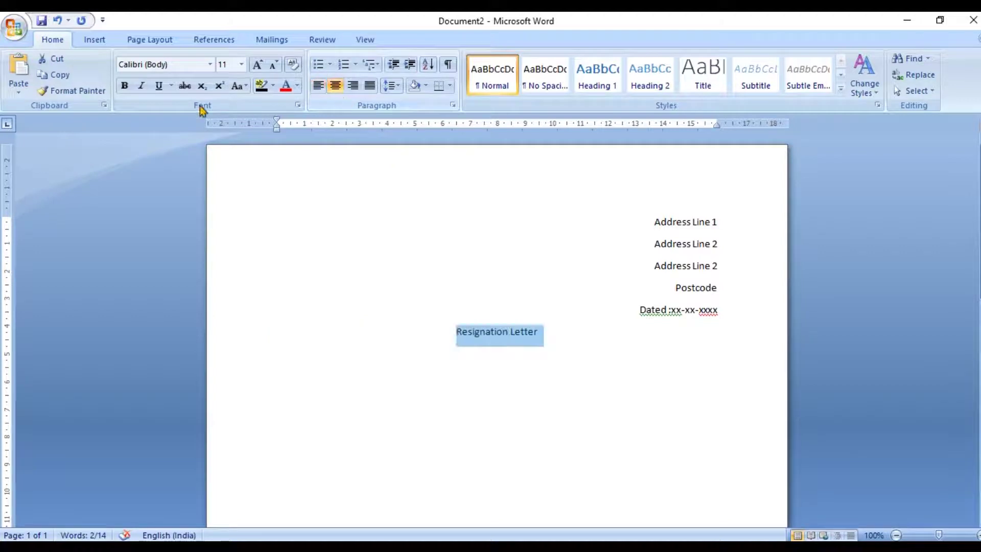
click(123, 90)
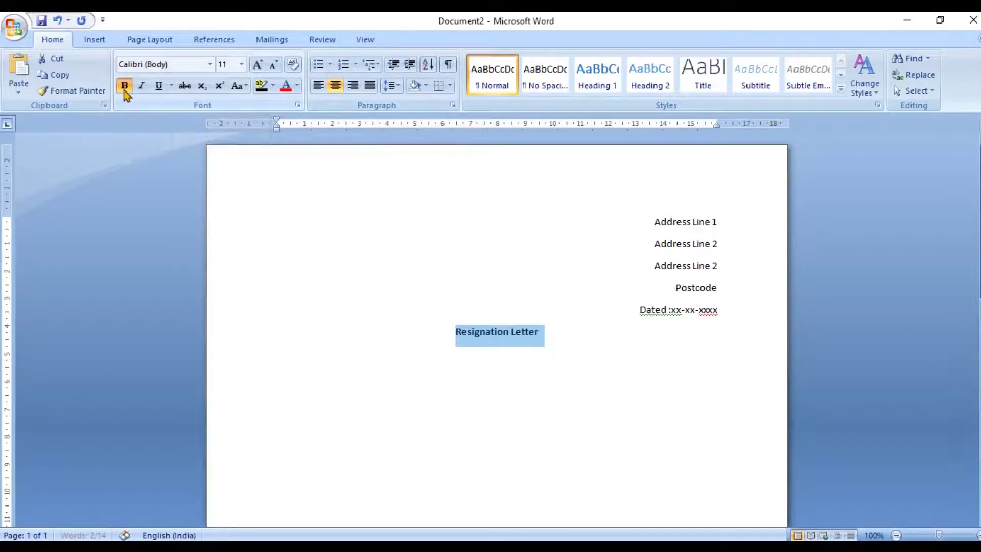
click(241, 65)
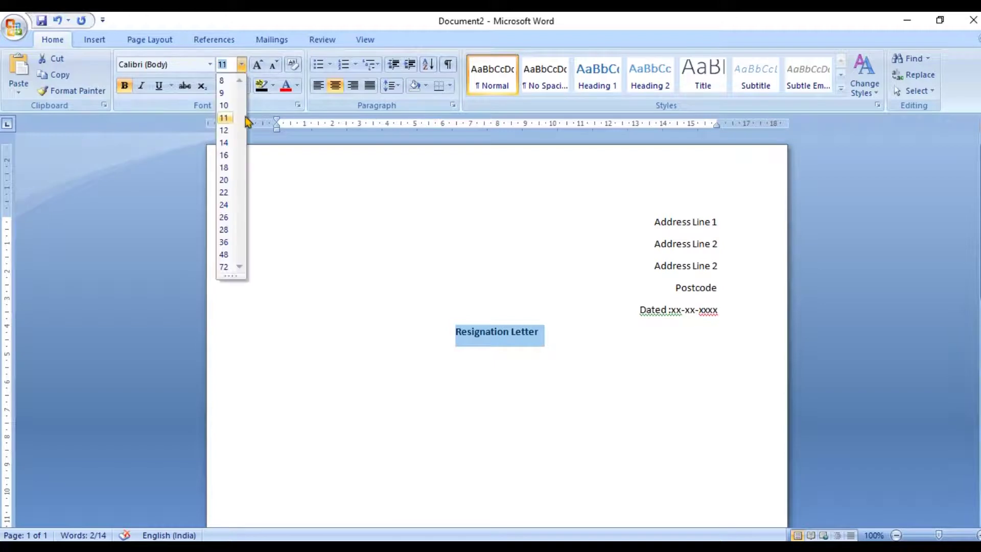
click(228, 168)
click(587, 347)
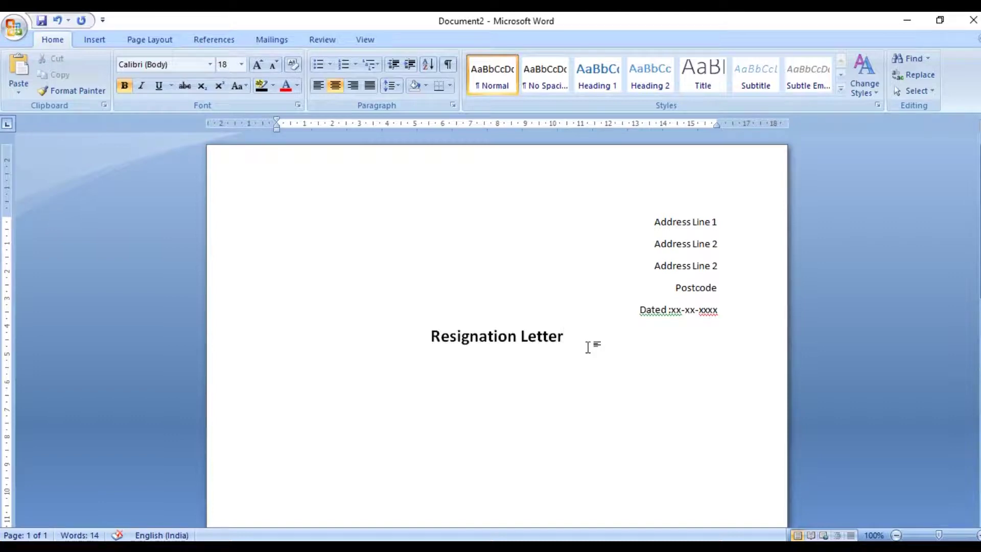
key(Return)
- Add a plain 11 pt 'Respected Sir/Madam,' salutation and paste the body paragraphs below it
click(317, 89)
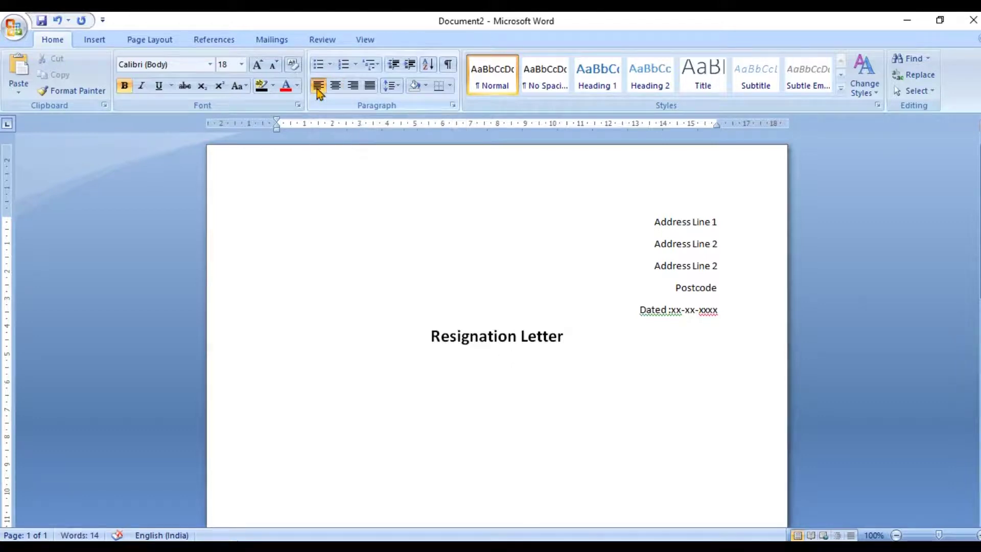
text(Respected )
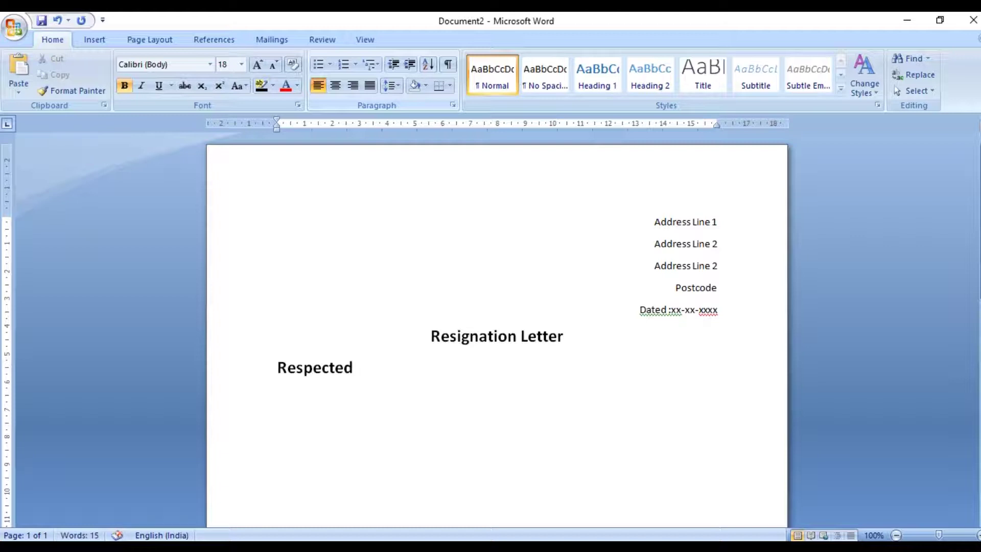
text(Sir/Madam)
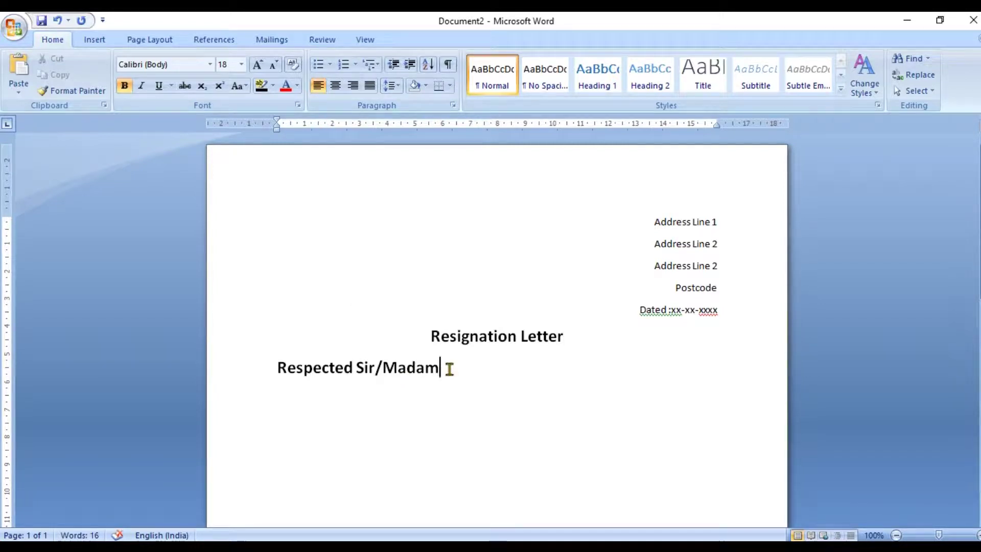
drag(449, 368, 278, 373)
click(293, 65)
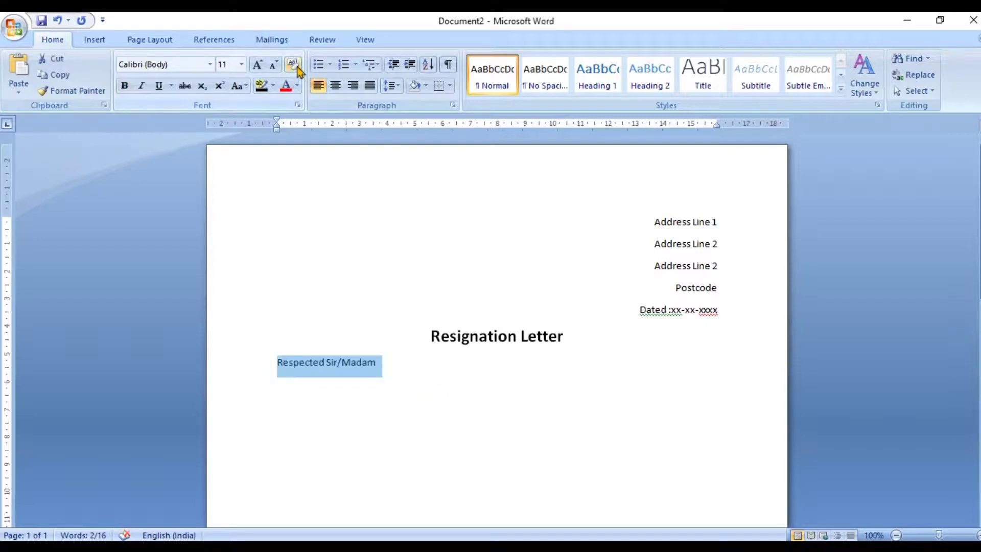
click(391, 362)
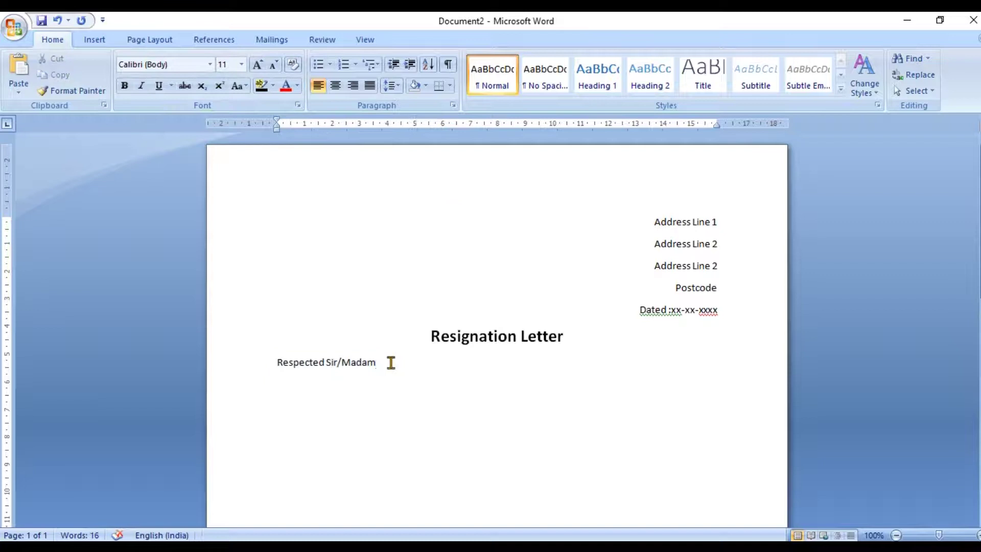
text(,)
key(Return)
text(I’m writing to resign my position as customer service representative, effective June 15, 2020.  I’ve recently decided to go back to school, and my program starts in early September. I’m tendering my resignation now so that I can be as helpful as possible to you during the transition.  I’ve truly enjoyed my time working with you and everyone else on our team at LMK. It’s rare to find a customer service role that offers as much opportunity to grow and learn and such a positive, inspiring team of people to grow and learn with.  I’m particularly grateful for your guidance while I was considering furthering my education. Your support has meant so much to me.  Please let me know if there’s anything I can do to help you find and train my replacement.)
- Select the five body paragraphs and set them to Justify alignment
scroll(481, 406, down, 2)
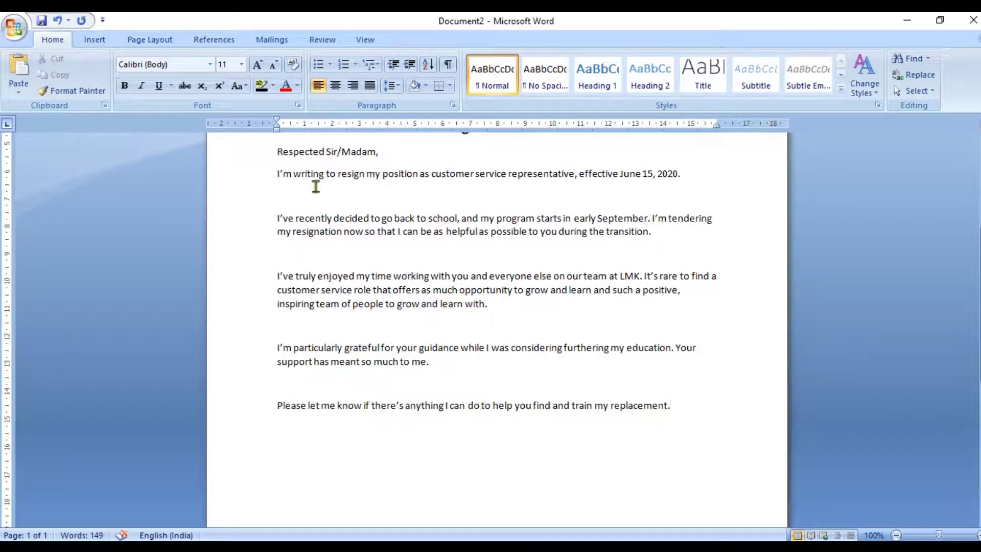
mouse_move(277, 173)
mouse_down()
mouse_move(653, 416)
mouse_move(672, 411)
mouse_up()
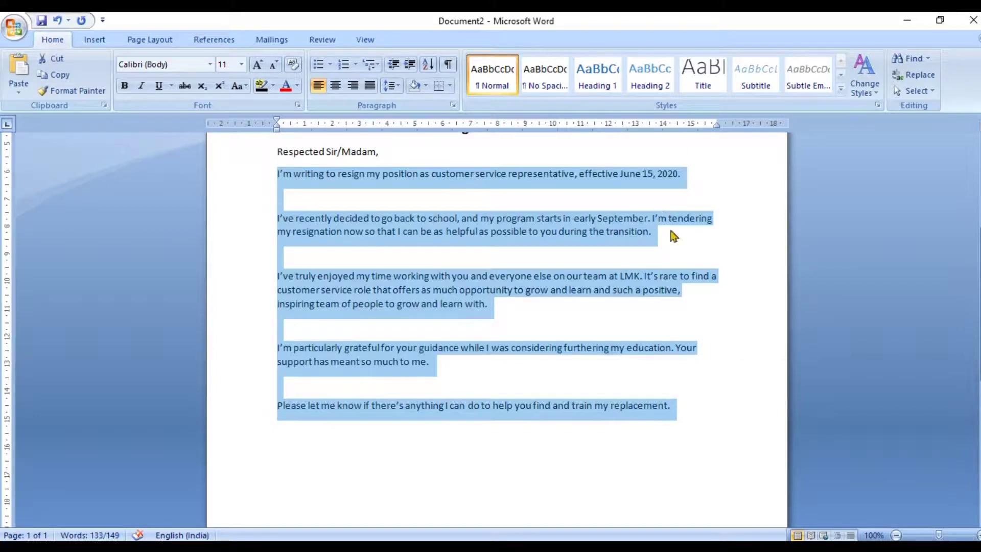
click(370, 87)
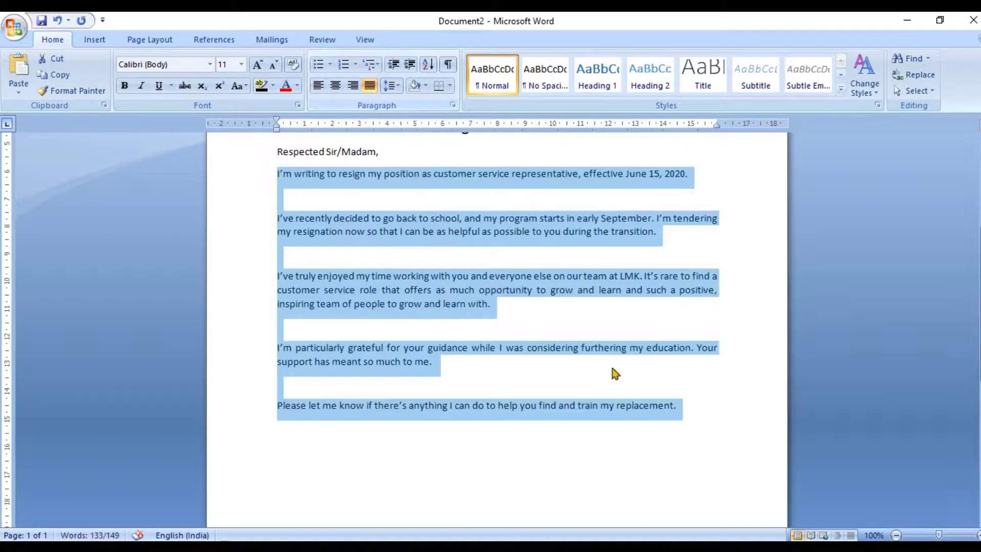
click(665, 347)
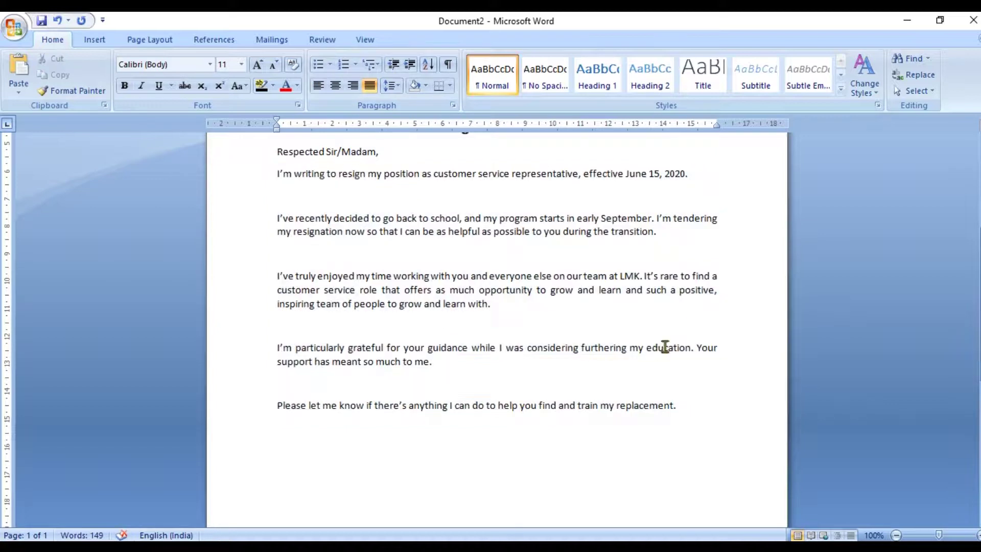
scroll(655, 361, down, 2)
- End the letter with 'Yours Faithfully,', 'Sender's name' and 'Signature' below the last paragraph
scroll(655, 360, down, 2)
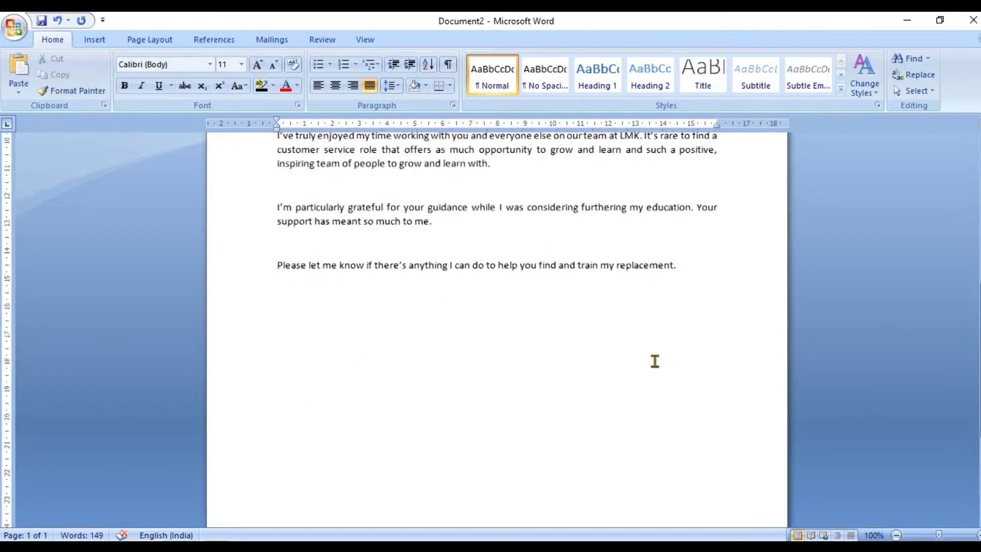
click(718, 261)
key(Return)
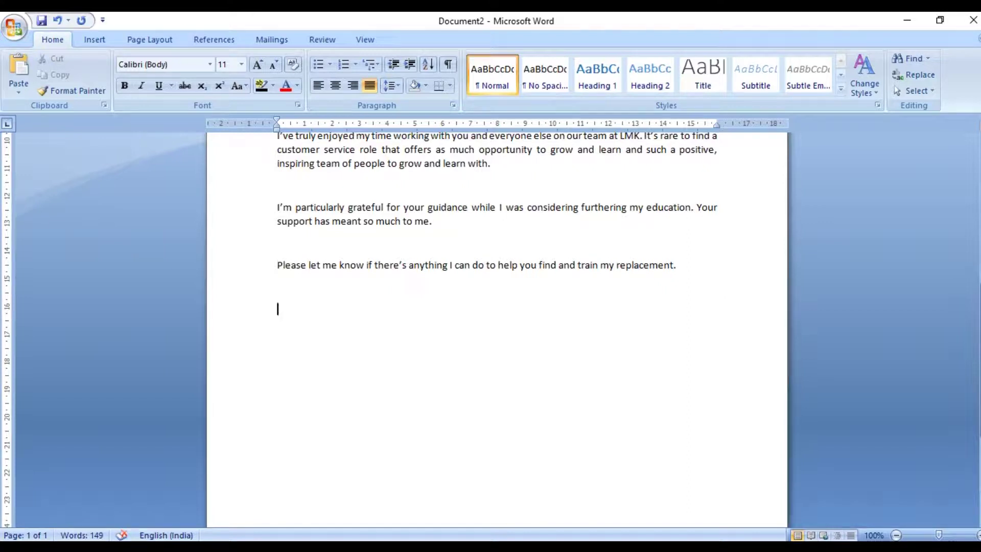
text(Your)
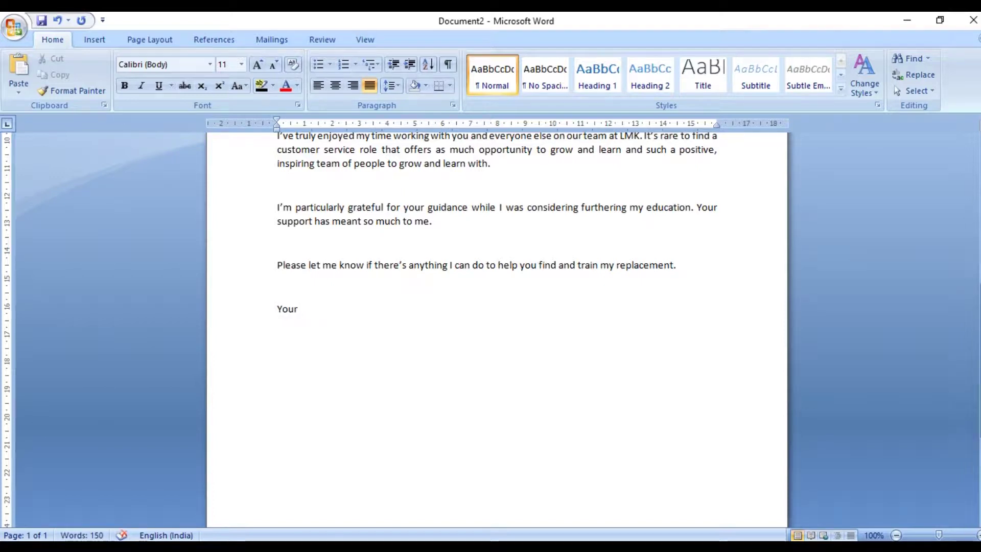
text(s Faithfully,)
key(Return)
key(Return)
text(Sende)
text(r's)
text( name)
text(Sign)
text(ature)
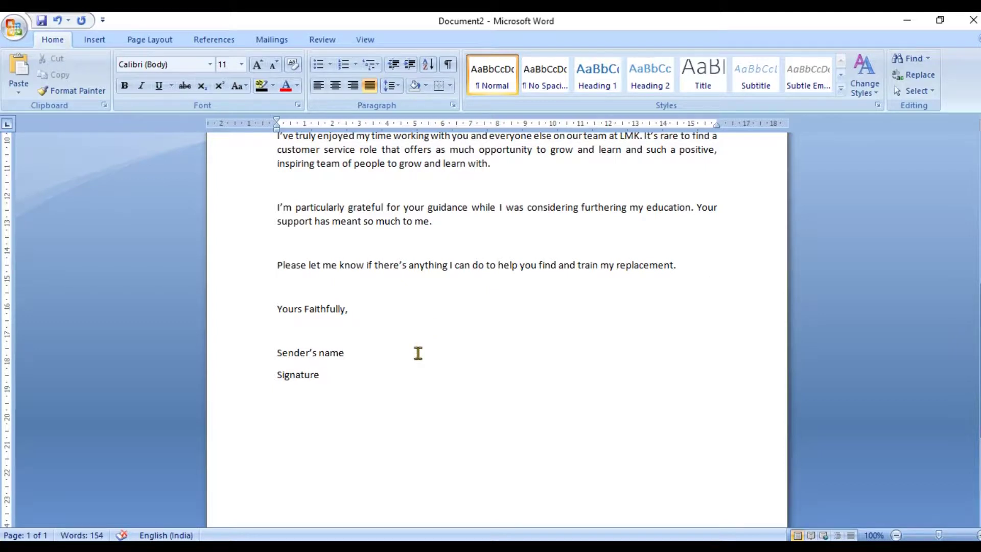
- Insert the picture WhatsApp.png from the Pictures folder into the letter
click(98, 42)
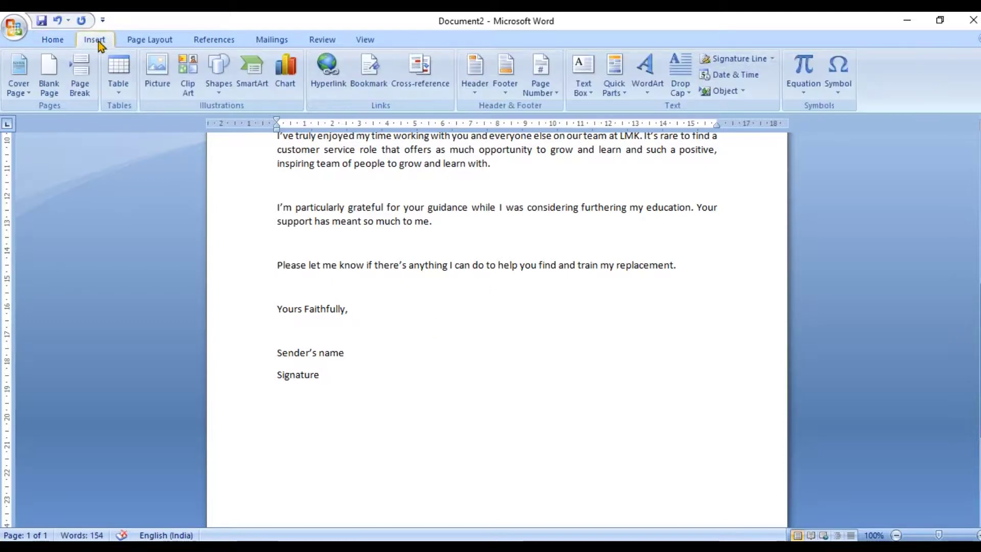
click(160, 85)
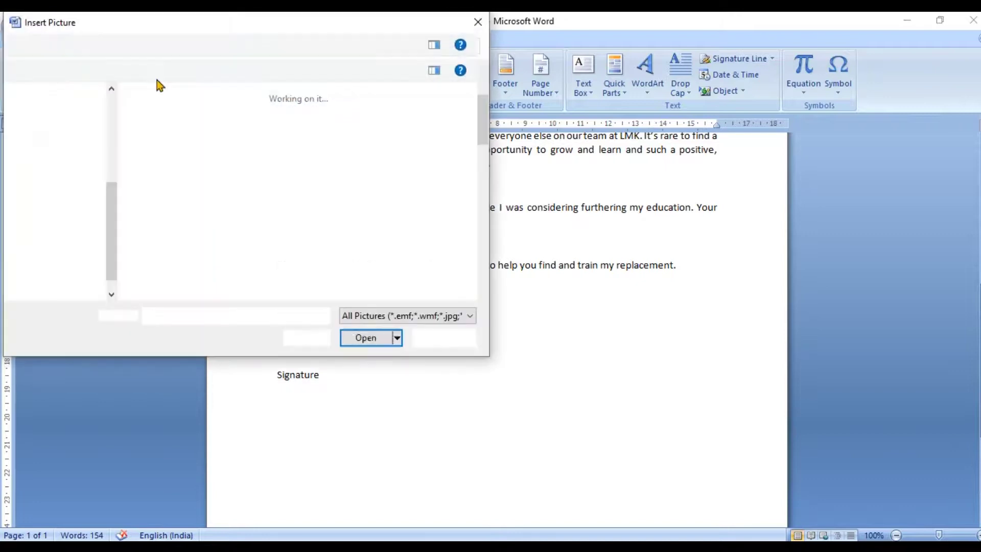
scroll(387, 245, down, 1)
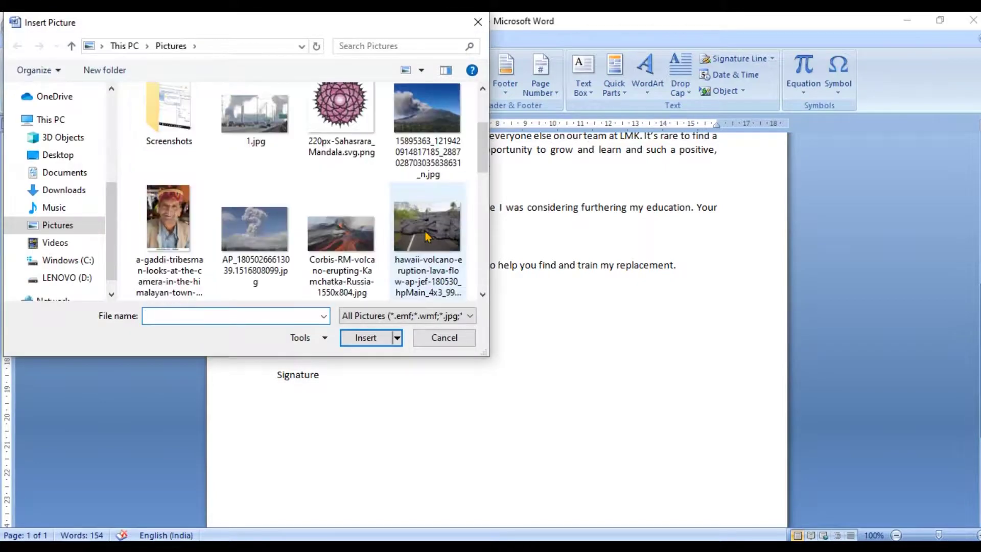
scroll(428, 236, down, 2)
scroll(396, 232, down, 2)
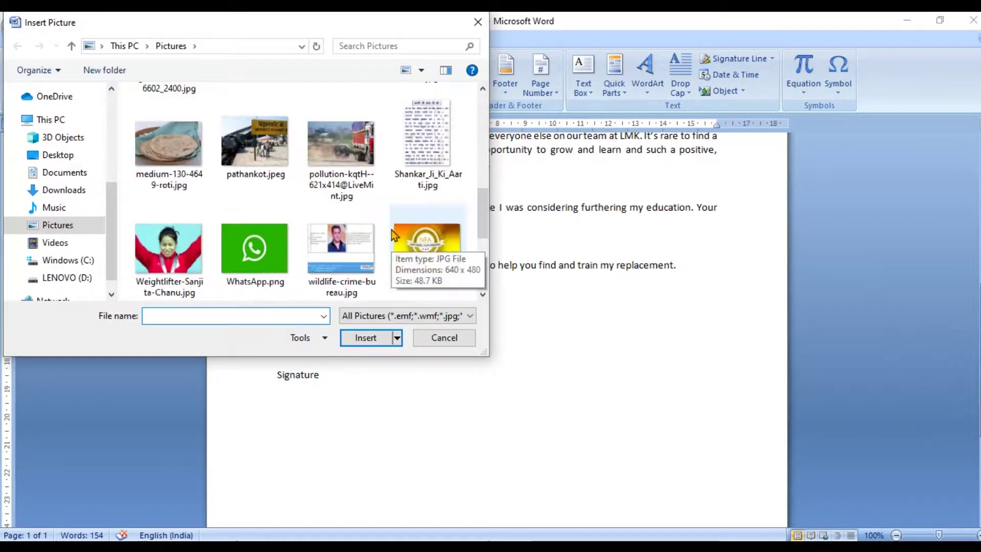
scroll(392, 230, down, 1)
click(258, 143)
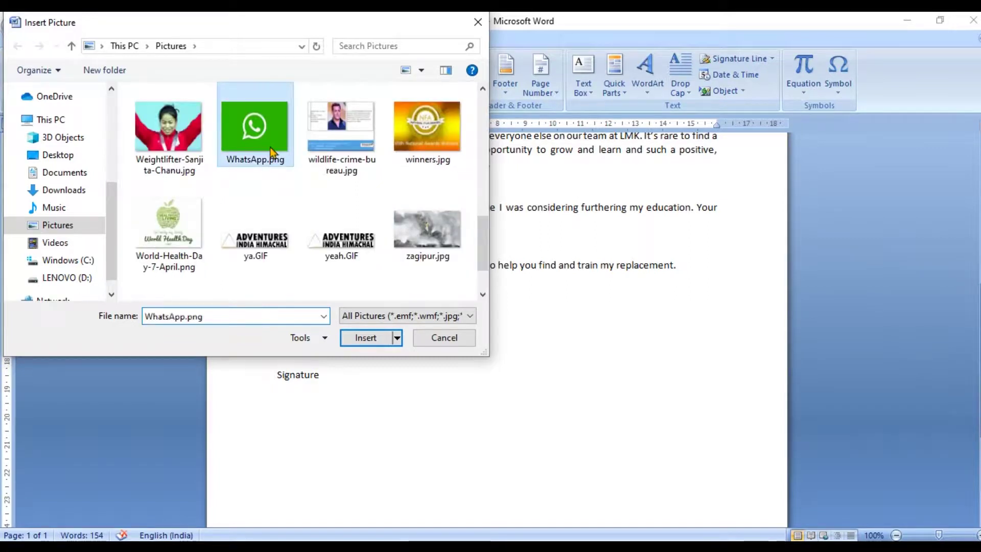
click(368, 338)
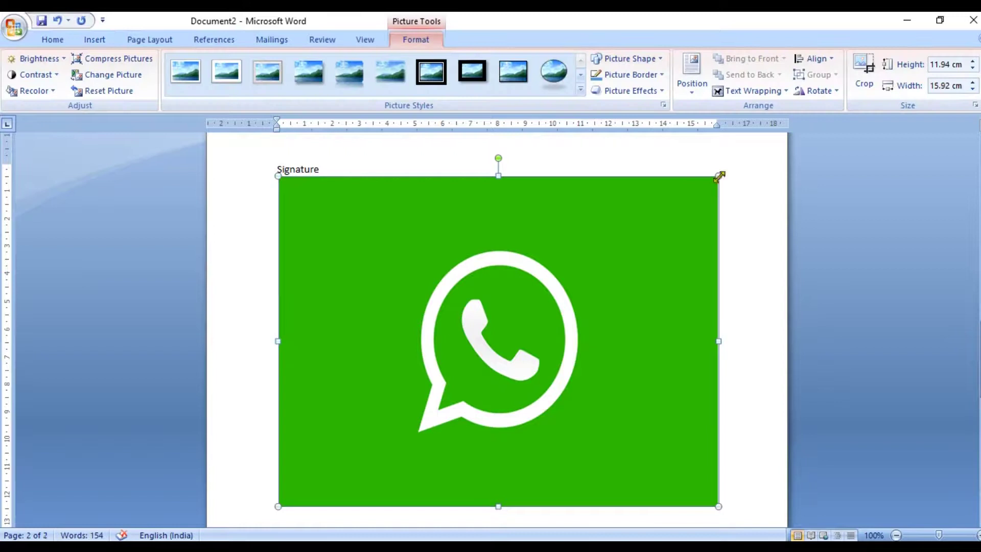
- Shrink the WhatsApp picture to 1.4 × 1.87 cm and place it above the 'Signature' line
drag(611, 256, 330, 468)
scroll(447, 432, down, 5)
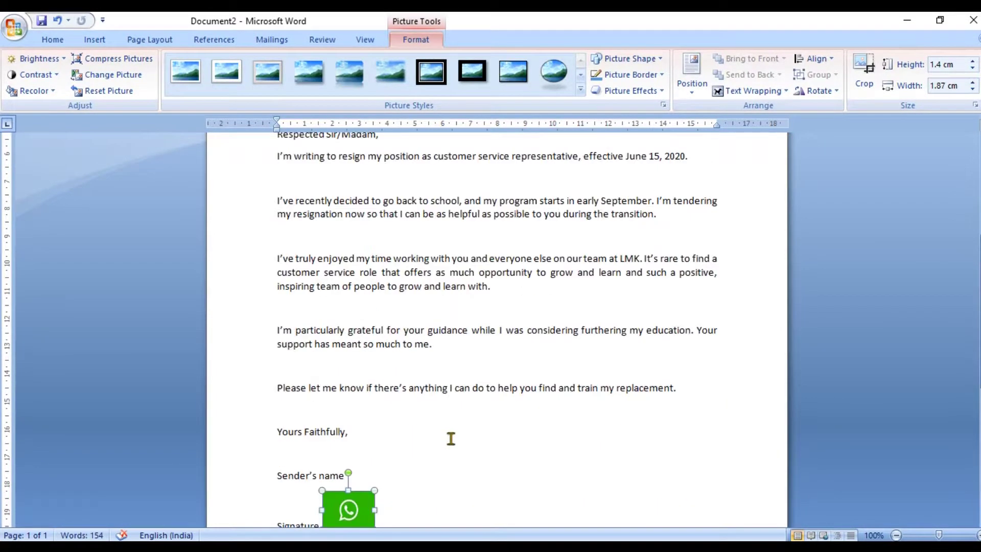
scroll(447, 432, down, 3)
drag(355, 413, 278, 407)
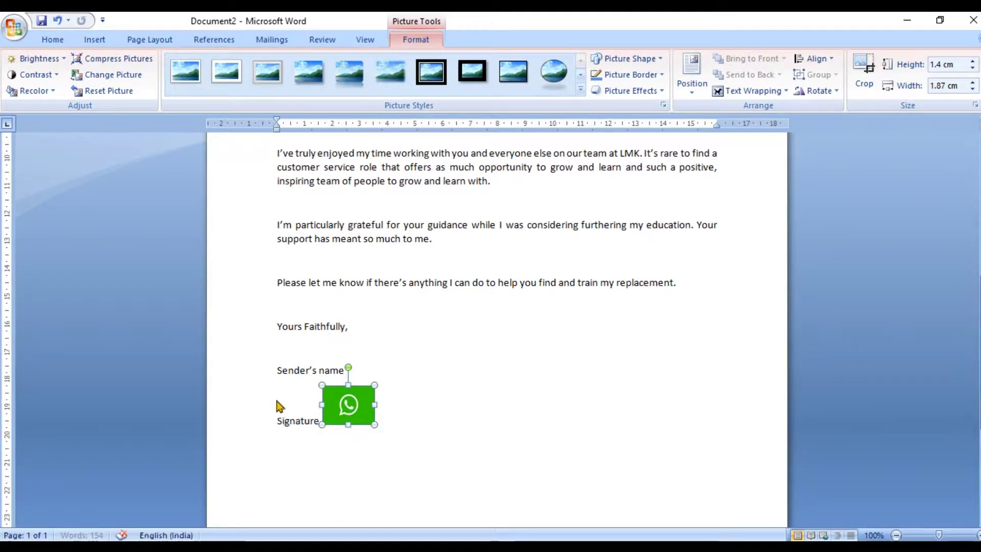
click(376, 417)
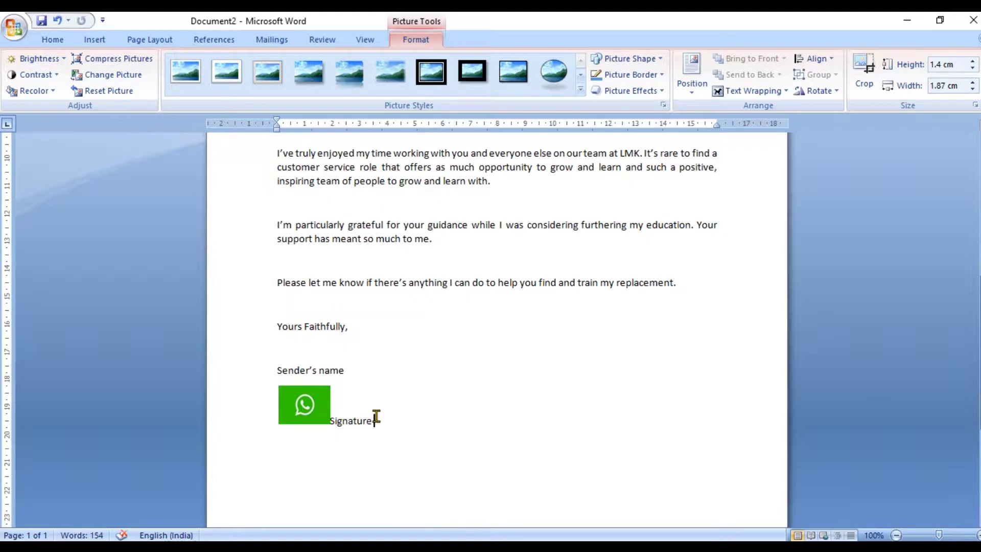
key(Left)
key(Left)
key(Left)
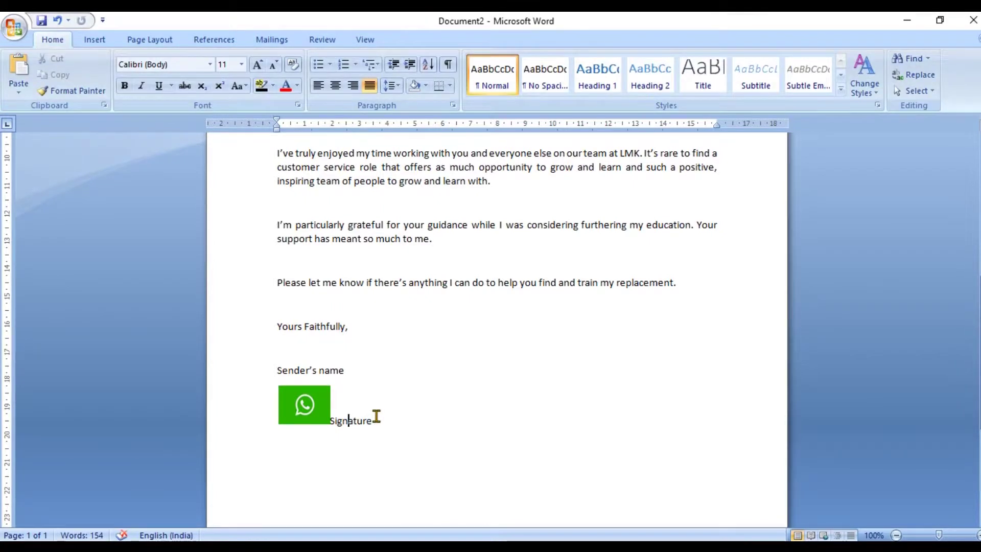
key(Return)
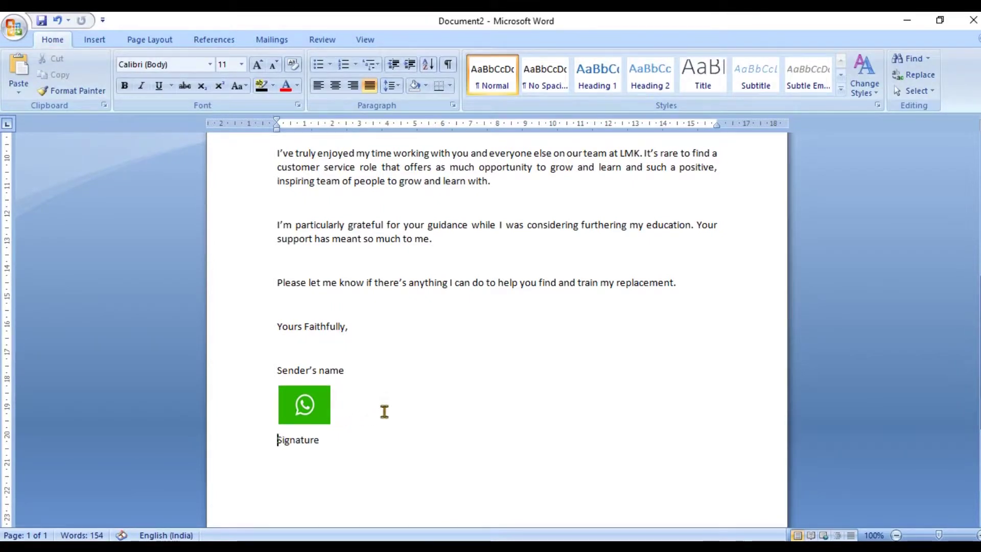
scroll(453, 394, down, 3)
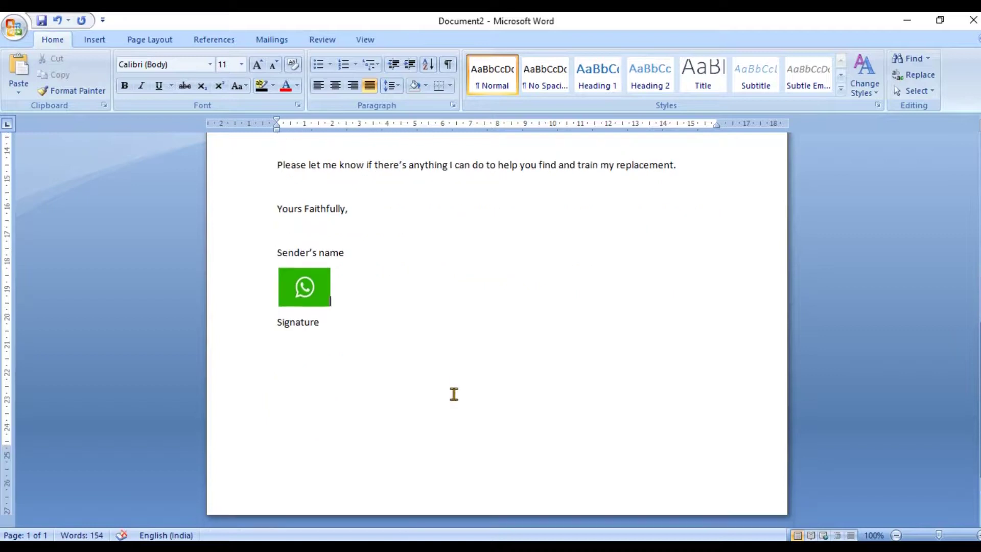
scroll(453, 394, up, 3)
scroll(454, 394, up, 3)
scroll(454, 394, up, 3)
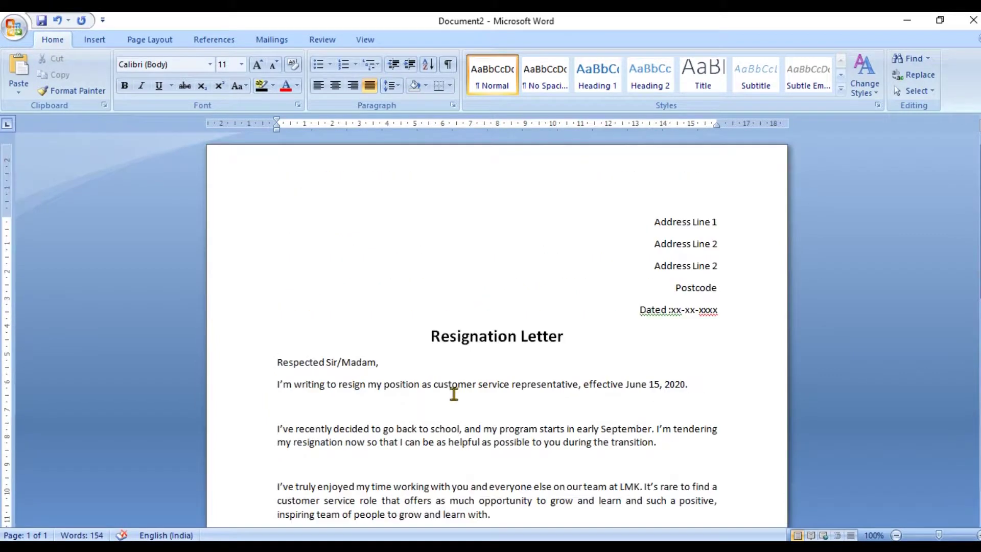
scroll(454, 394, down, 5)
scroll(454, 394, down, 3)
scroll(454, 394, down, 3)
scroll(453, 394, down, 1)
scroll(454, 394, down, 1)
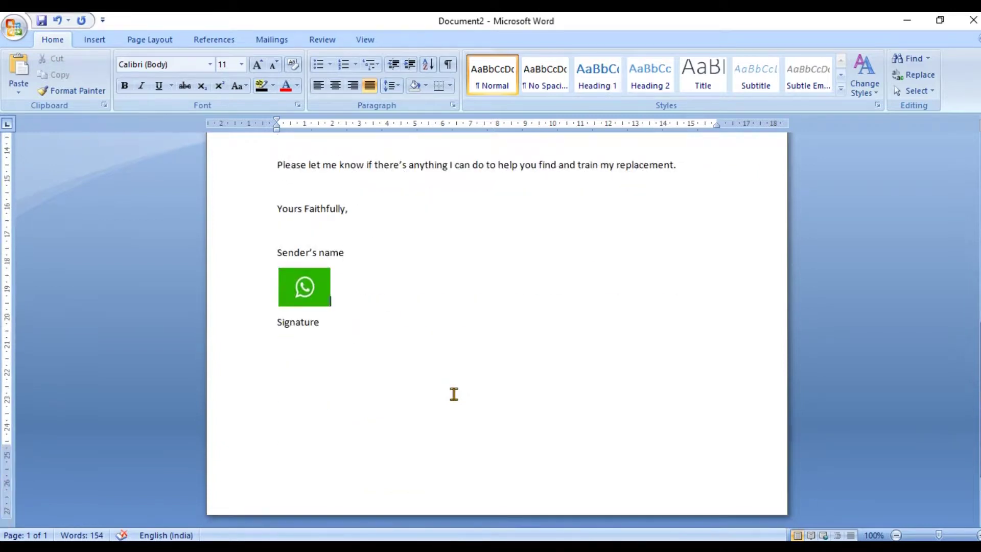
scroll(453, 394, up, 6)
scroll(454, 394, up, 5)
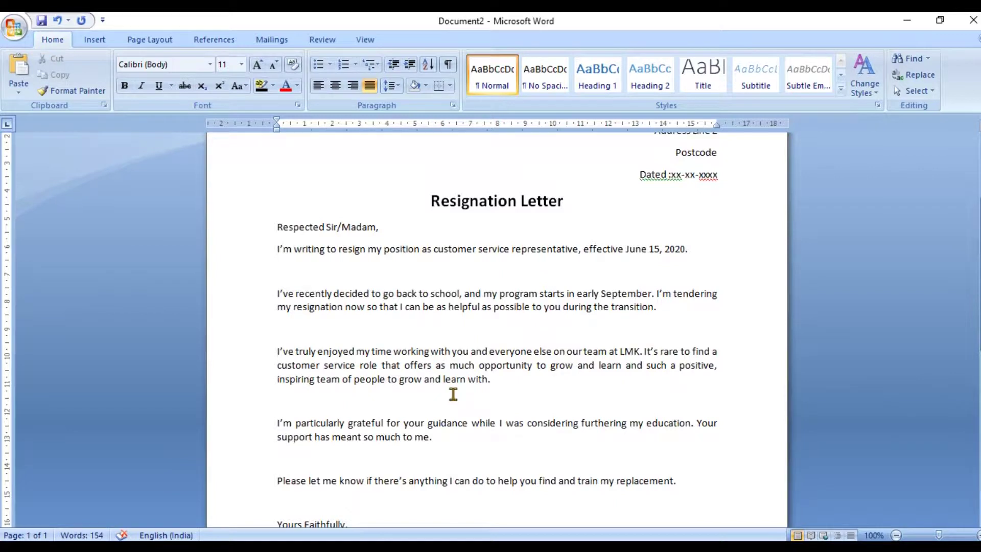
- Save the document to the Desktop as the Word Document letter.docx
click(13, 28)
click(44, 124)
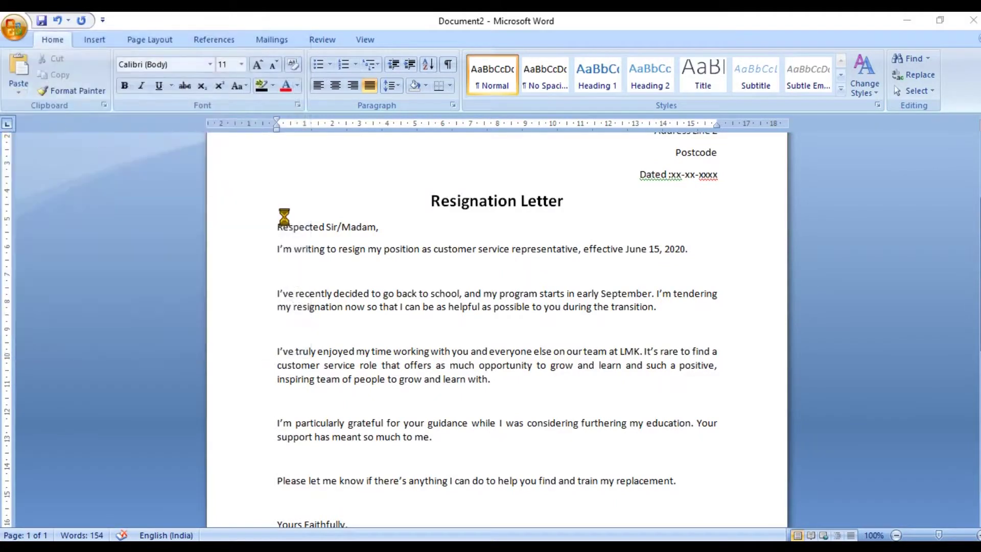
text(f)
text(letter)
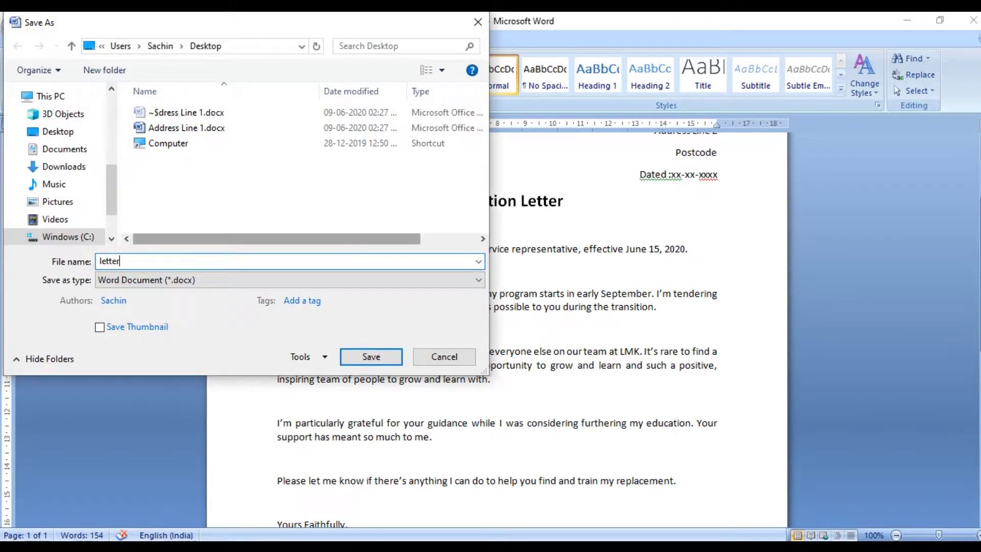
key(Return)
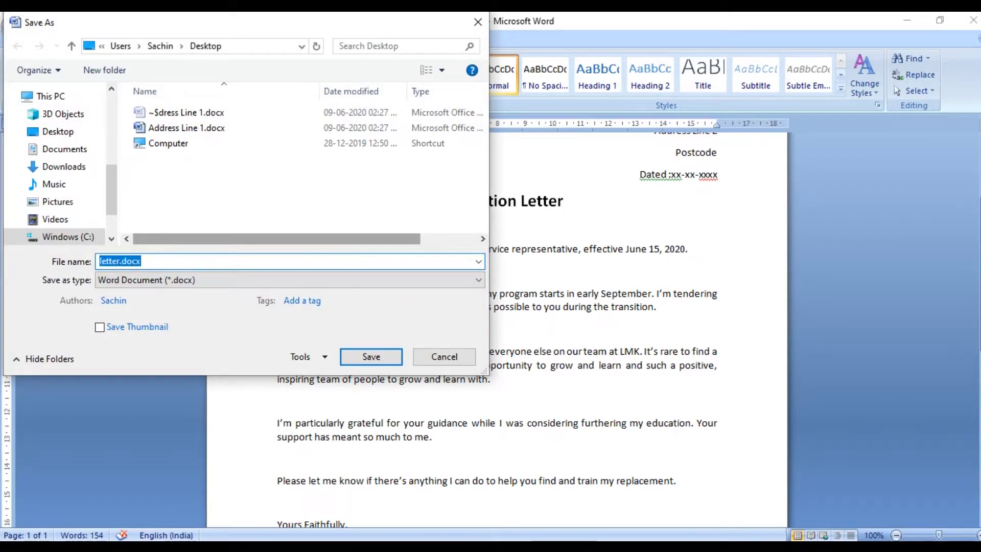
- Print one copy of all pages of the letter on the EPSON L3110 Series printer
click(16, 28)
mouse_move(49, 222)
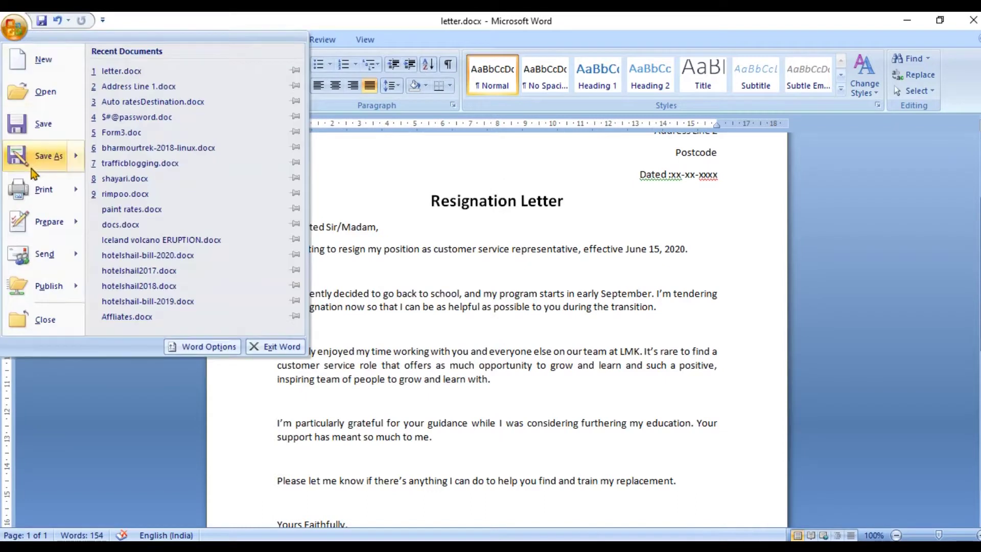
click(42, 191)
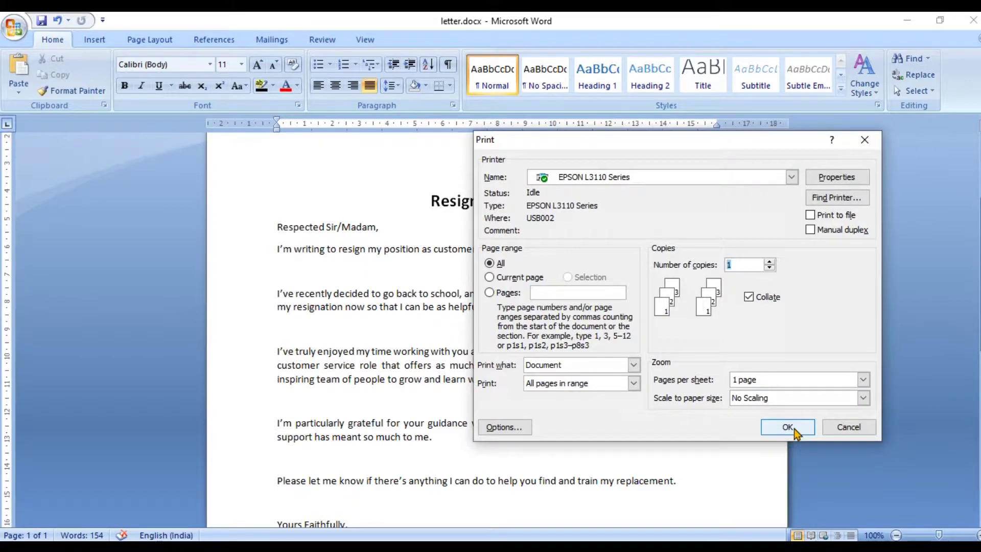
click(839, 430)
- Scroll down to the closing and signature, then minimise Word to show the desktop
scroll(677, 426, down, 3)
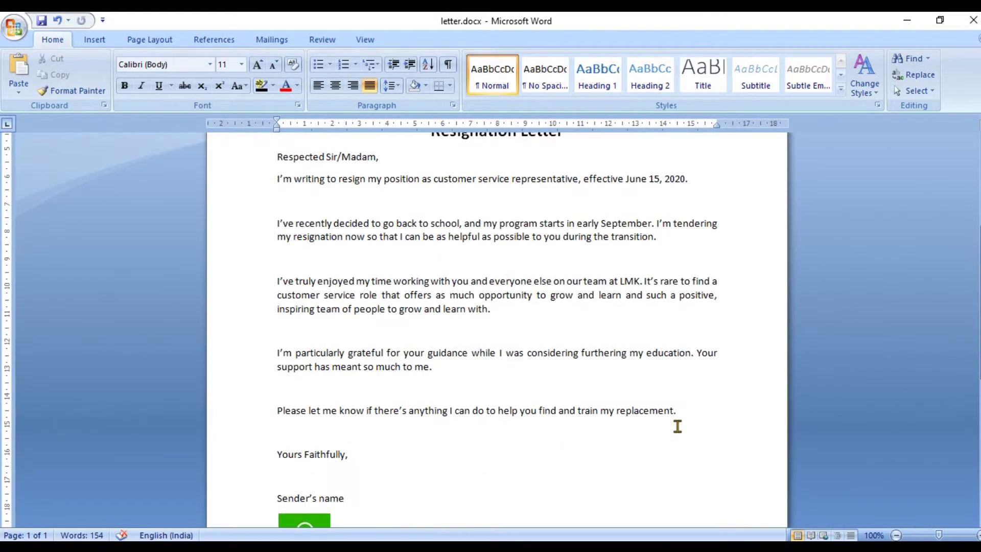
scroll(677, 426, down, 3)
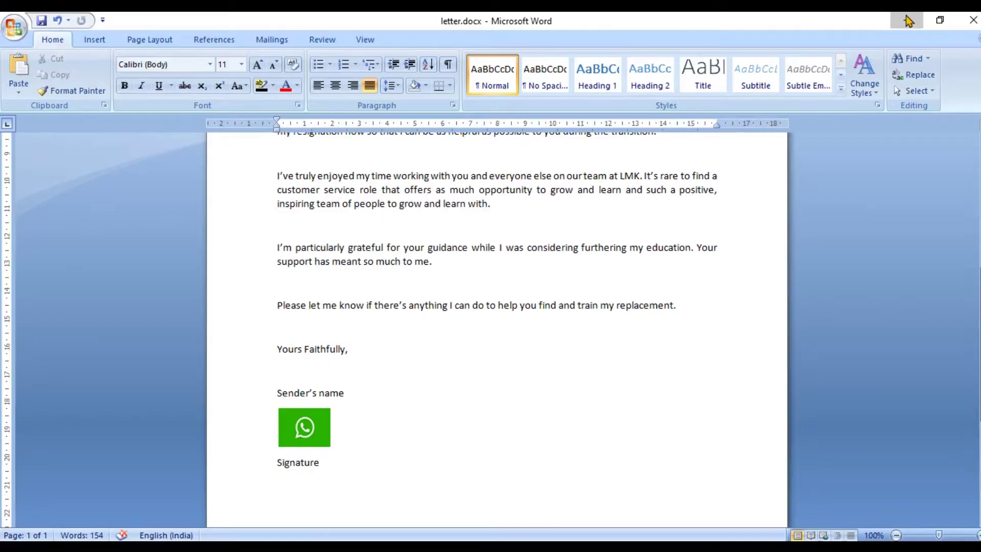
click(908, 20)
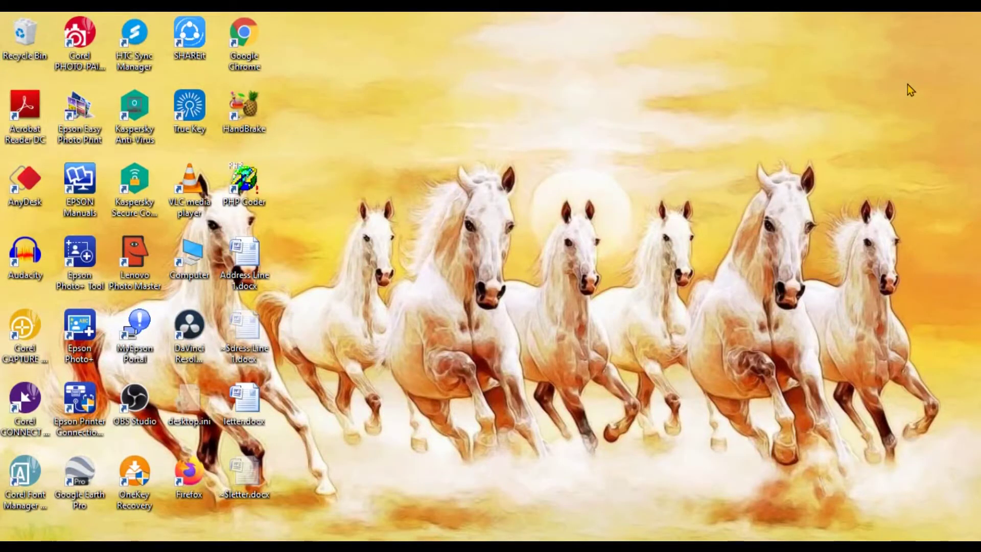